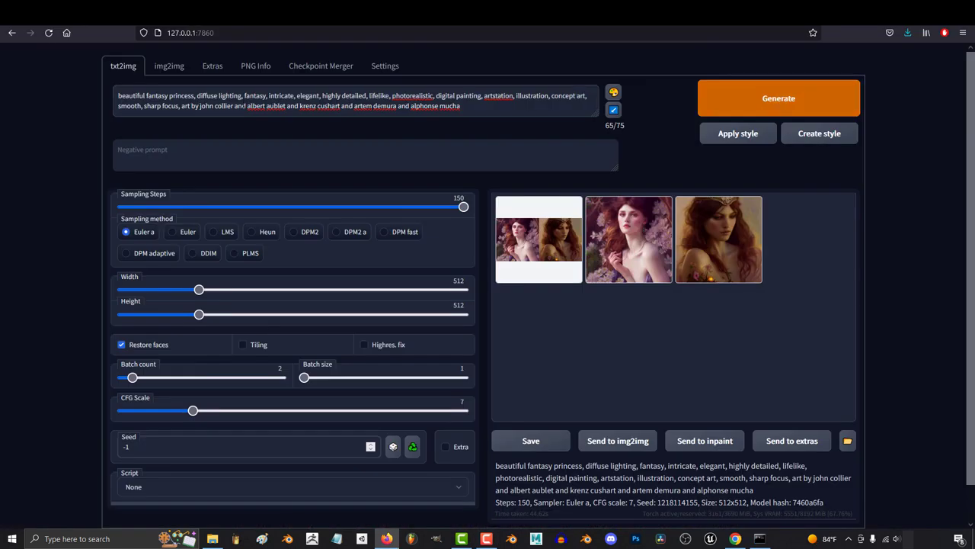
Insert 'young' before 'fantasy princess' in the prompt and generate new portraits.
{"action": "left_click", "coordinate": [147, 95]}
{"action": "type", "text": "young"}
{"action": "left_click", "coordinate": [789, 111]}
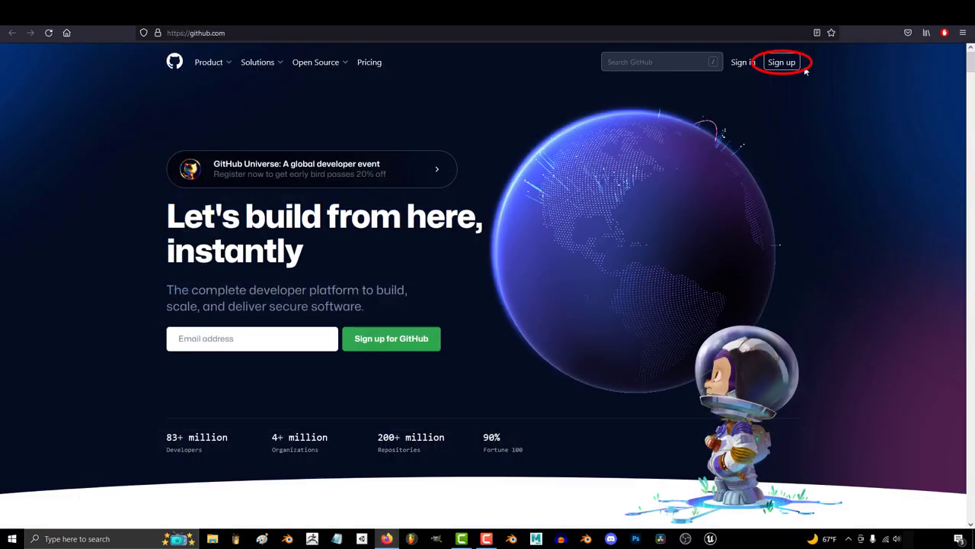
Enter an e-mail address in an account sign-up form, then download the Git for Windows installer from gitforwindows.org.
{"action": "left_click", "coordinate": [792, 64]}
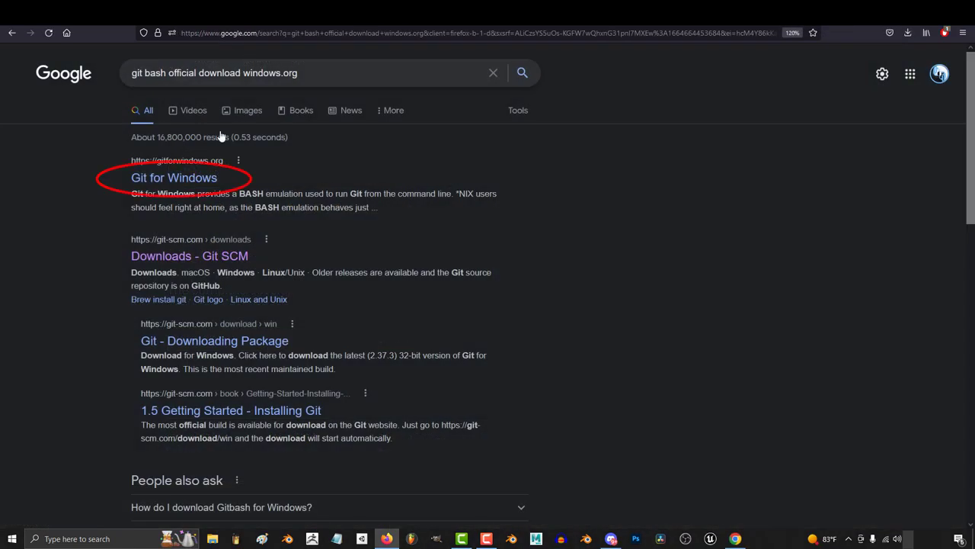
{"action": "left_click", "coordinate": [202, 177]}
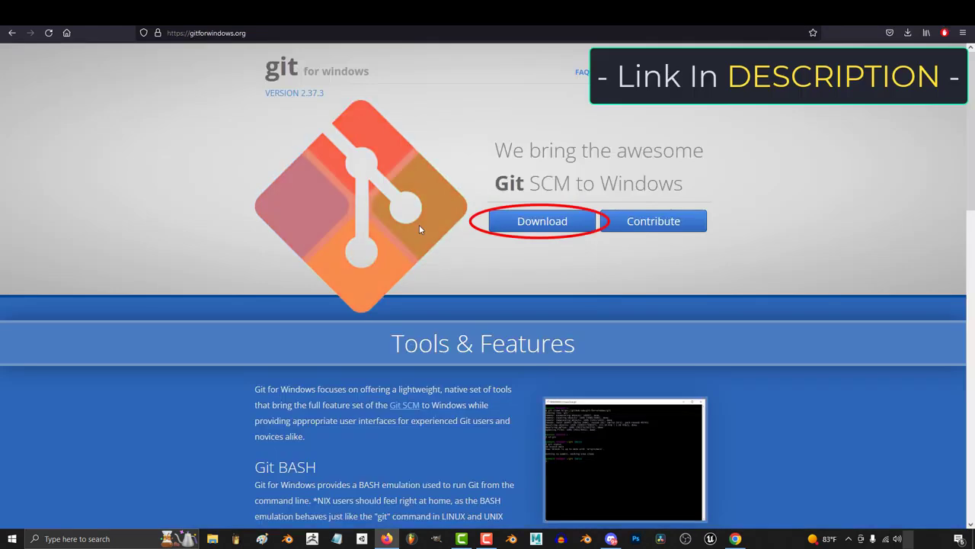
{"action": "left_click", "coordinate": [542, 223]}
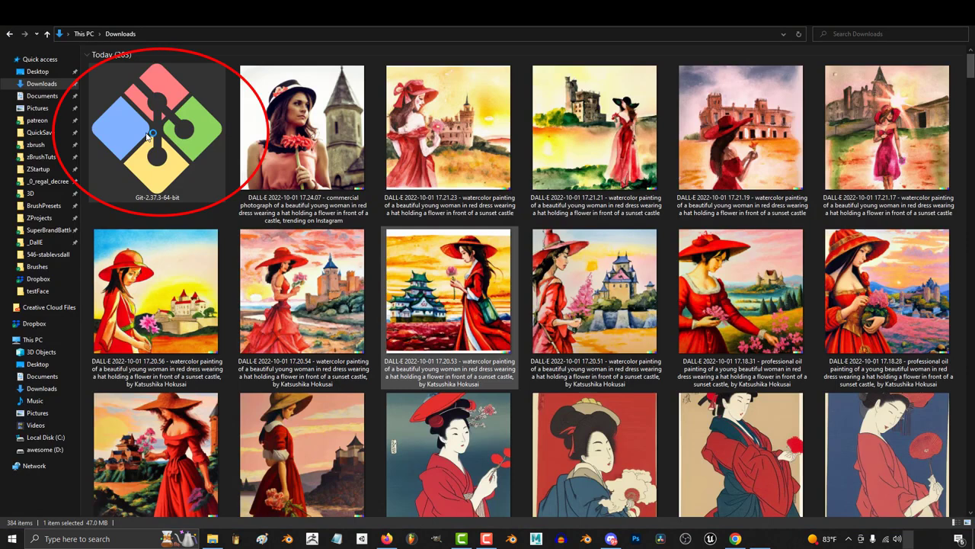
Install Git 2.37.3 with all default options and launch Git Bash at the end.
{"action": "double_click", "coordinate": [148, 136]}
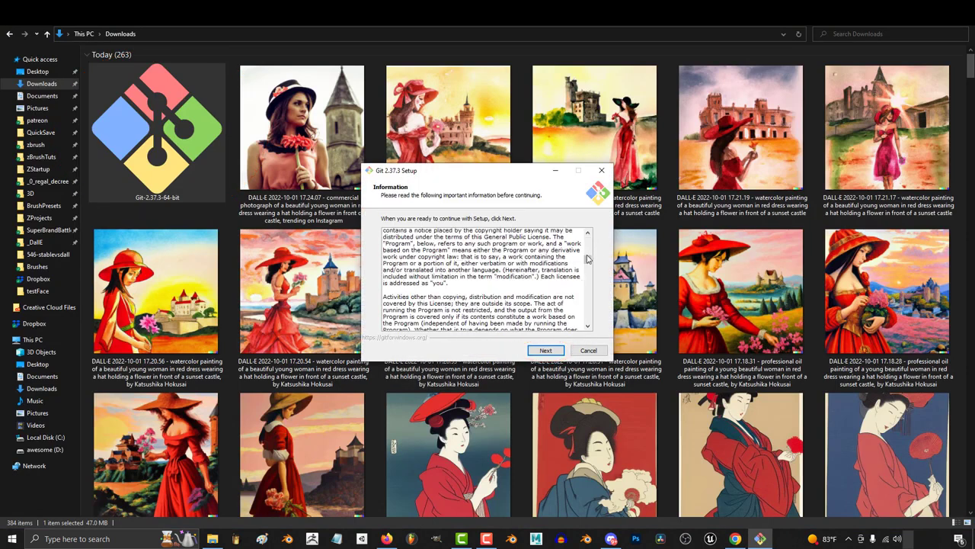
{"action": "left_click", "coordinate": [546, 350]}
{"action": "left_click", "coordinate": [545, 350]}
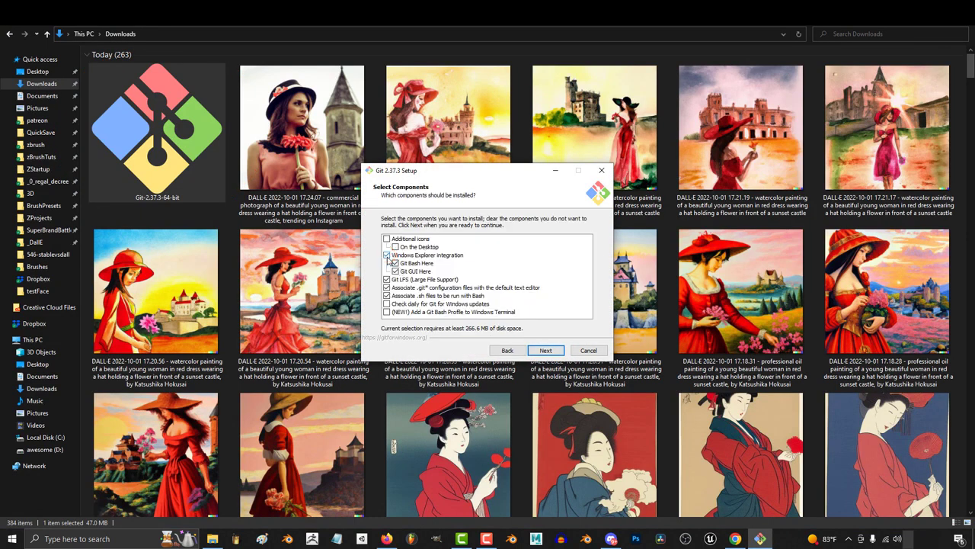
{"action": "left_click", "coordinate": [547, 352]}
{"action": "left_click", "coordinate": [547, 352]}
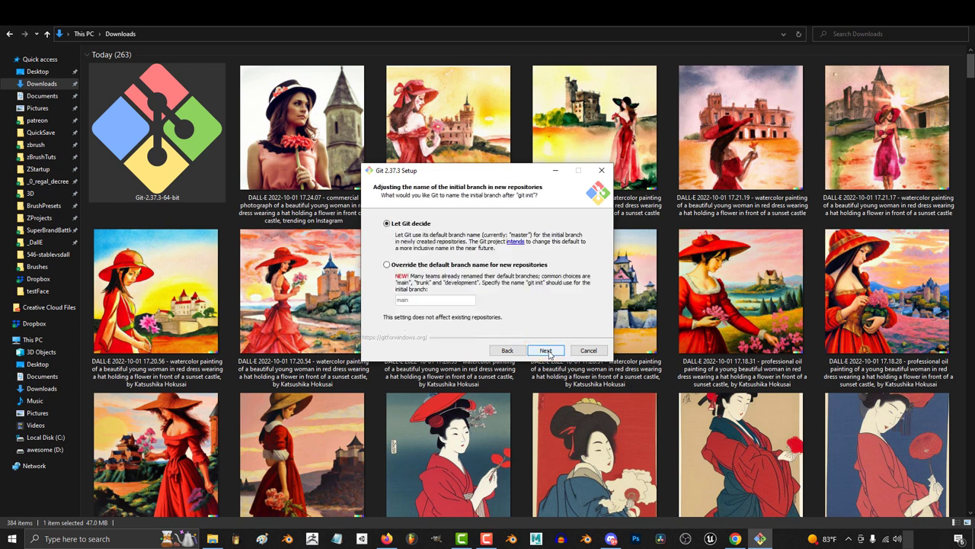
{"action": "left_click", "coordinate": [545, 350]}
{"action": "left_click", "coordinate": [546, 351]}
{"action": "left_click", "coordinate": [546, 350]}
{"action": "left_click", "coordinate": [545, 350]}
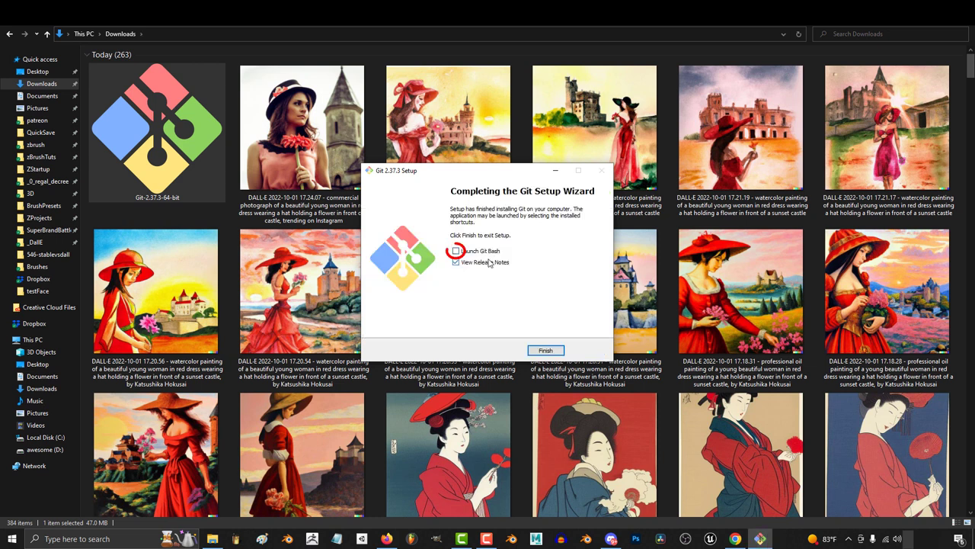
{"action": "left_click", "coordinate": [545, 351]}
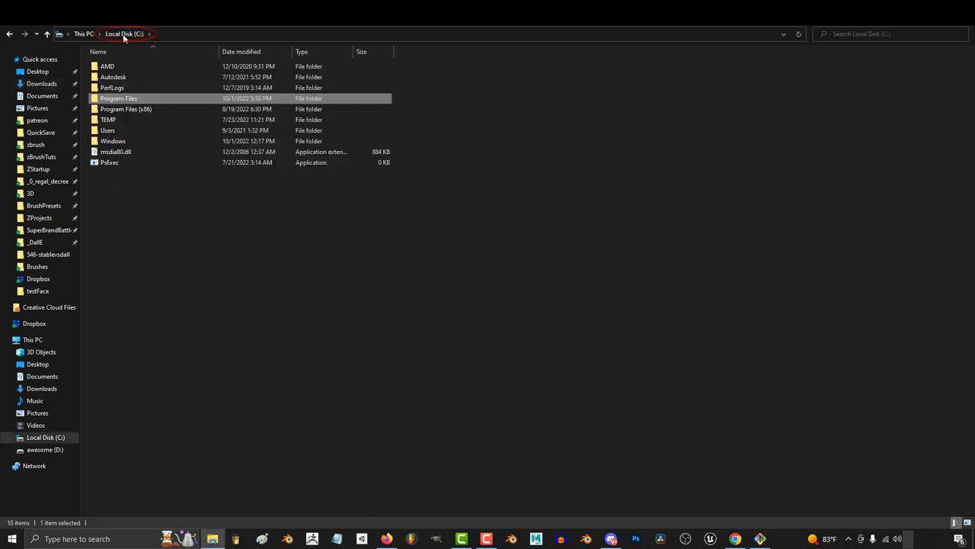
Create a new folder named 'ai' on Local Disk C:.
{"action": "left_click", "coordinate": [188, 256]}
{"action": "right_click", "coordinate": [177, 284]}
{"action": "mouse_move", "coordinate": [202, 418]}
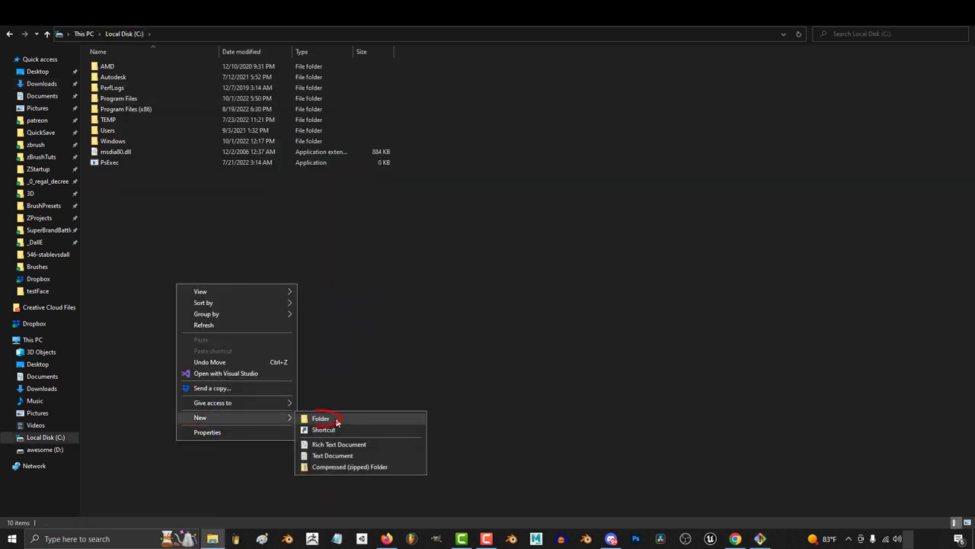
{"action": "left_click", "coordinate": [337, 421]}
{"action": "type", "text": "ai"}
{"action": "key", "text": "Return"}
{"action": "right_click", "coordinate": [140, 174]}
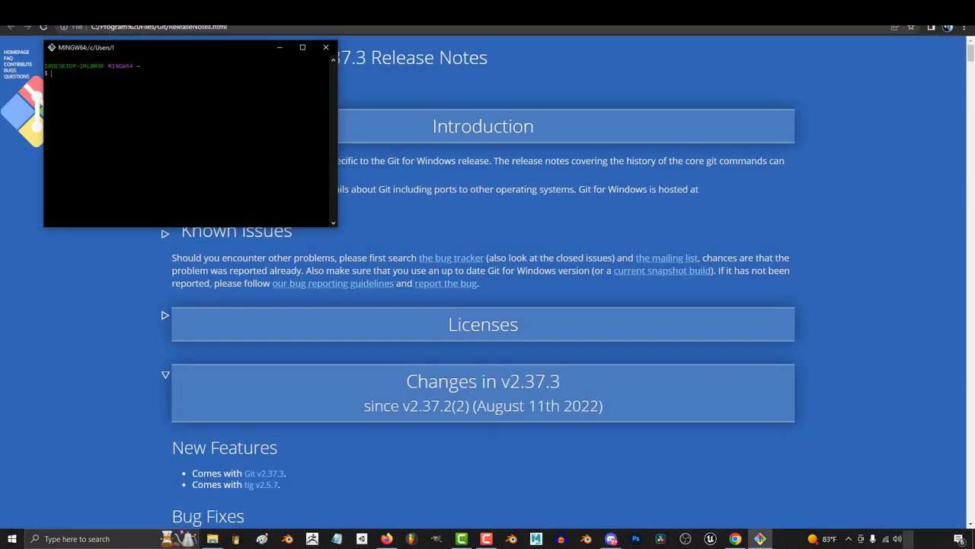
Change Git Bash's working directory to /c/ai by running cd with the pasted path.
{"action": "type", "text": "cd"}
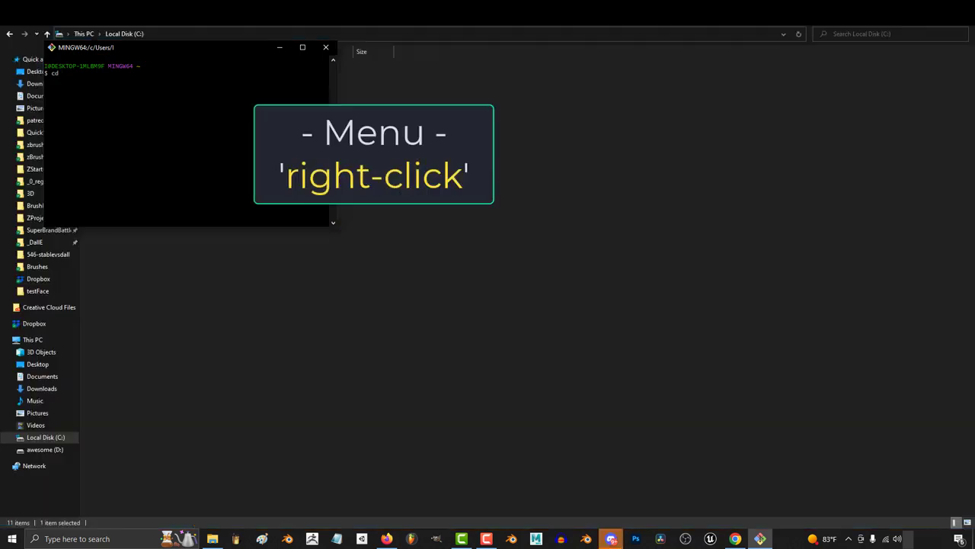
{"action": "right_click", "coordinate": [135, 100]}
{"action": "left_click", "coordinate": [157, 130]}
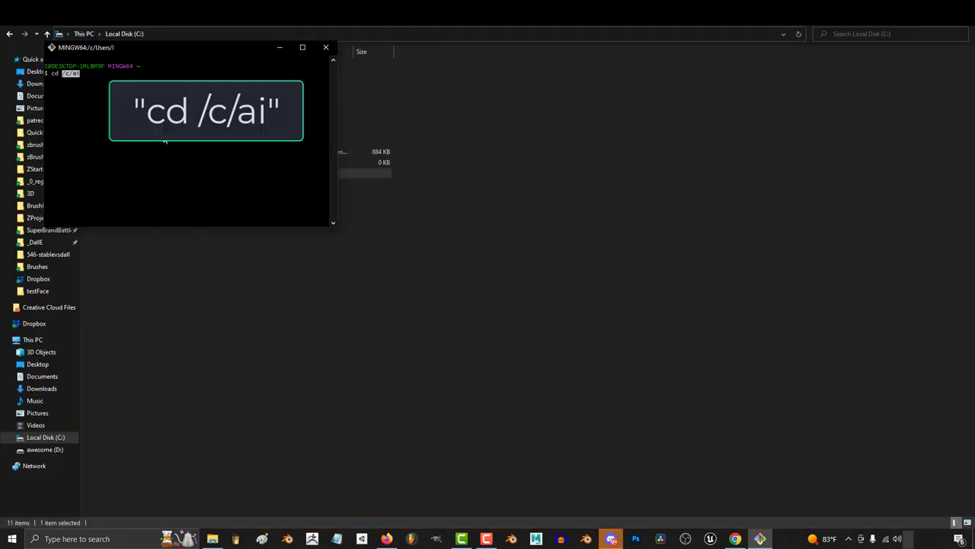
{"action": "key", "text": "Return"}
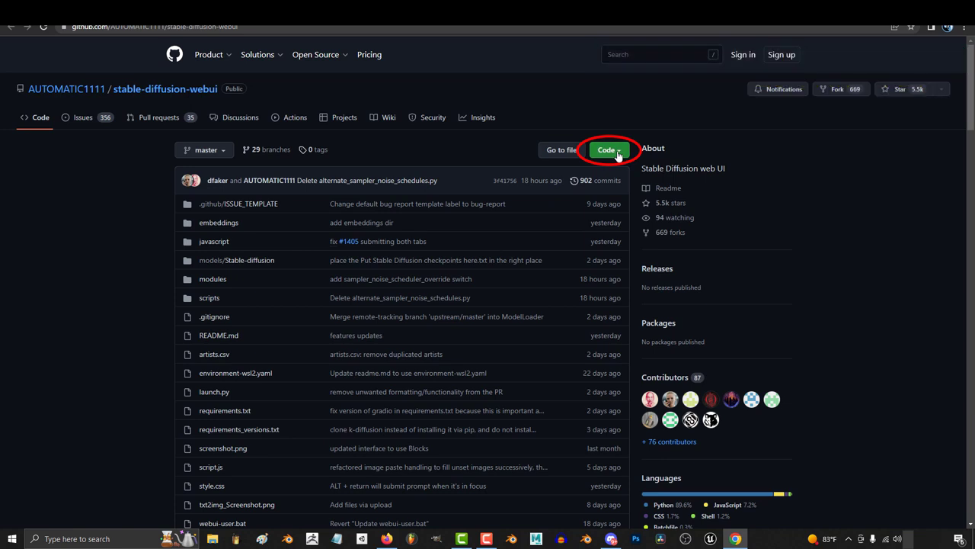
Copy the stable-diffusion-webui HTTPS address and run 'git clone' with it in Git Bash.
{"action": "left_click", "coordinate": [616, 151]}
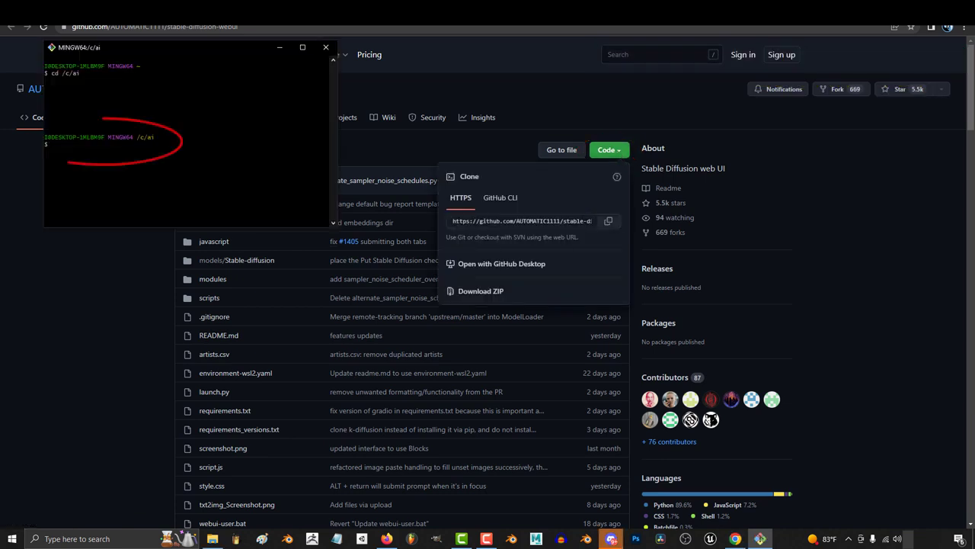
{"action": "type", "text": "git clo"}
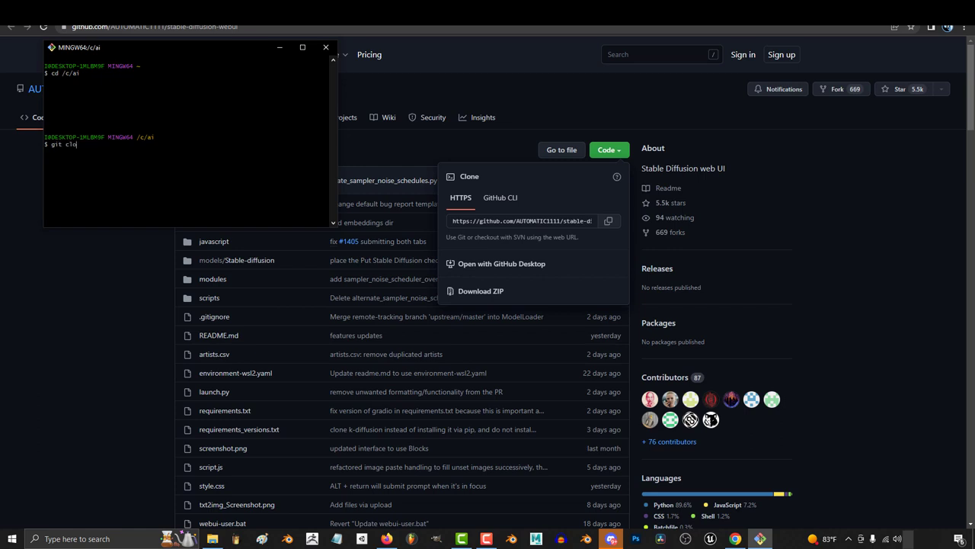
{"action": "type", "text": "ne"}
{"action": "right_click", "coordinate": [128, 148]}
{"action": "left_click", "coordinate": [153, 180]}
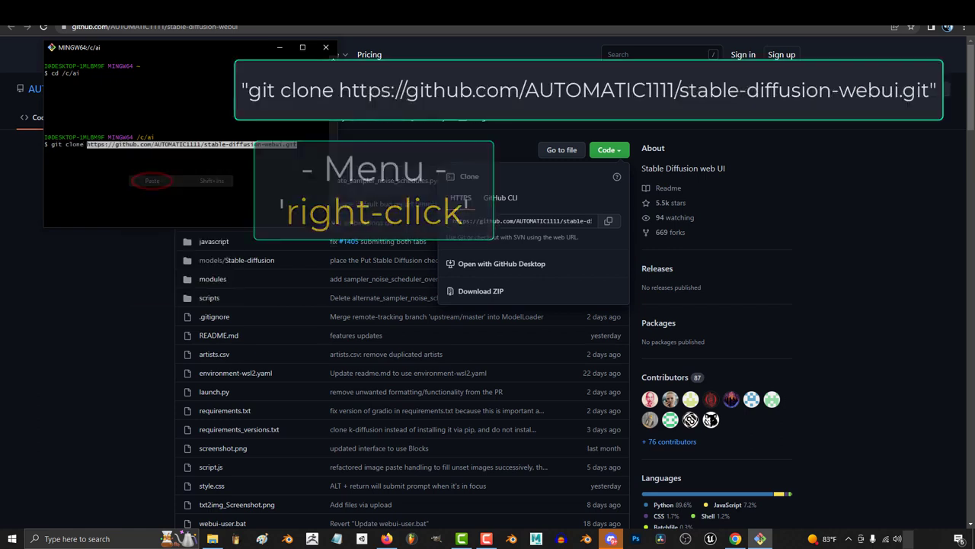
{"action": "key", "text": "Return"}
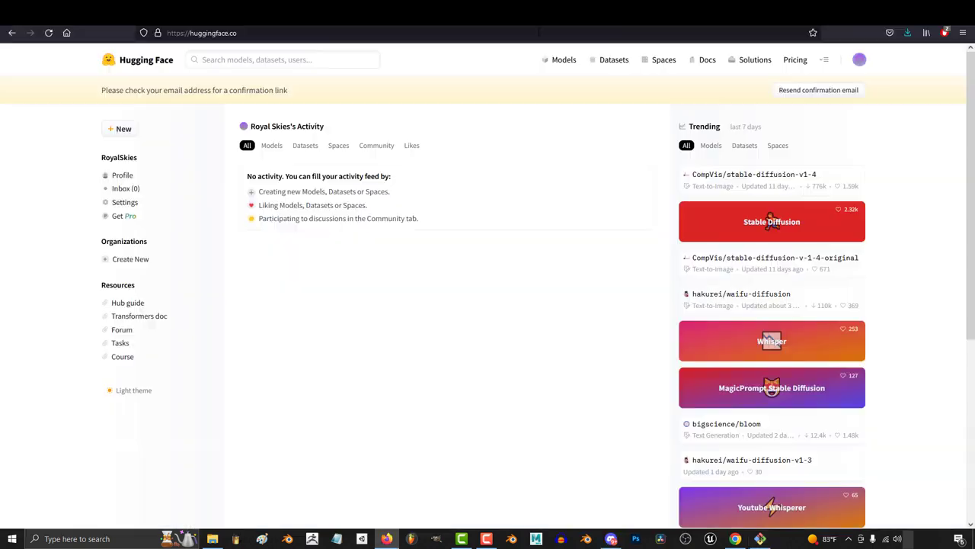
Load the stable-diffusion-v-1-4-original model page on Hugging Face from the pasted address.
{"action": "left_click", "coordinate": [539, 31]}
{"action": "key", "text": "ctrl+v"}
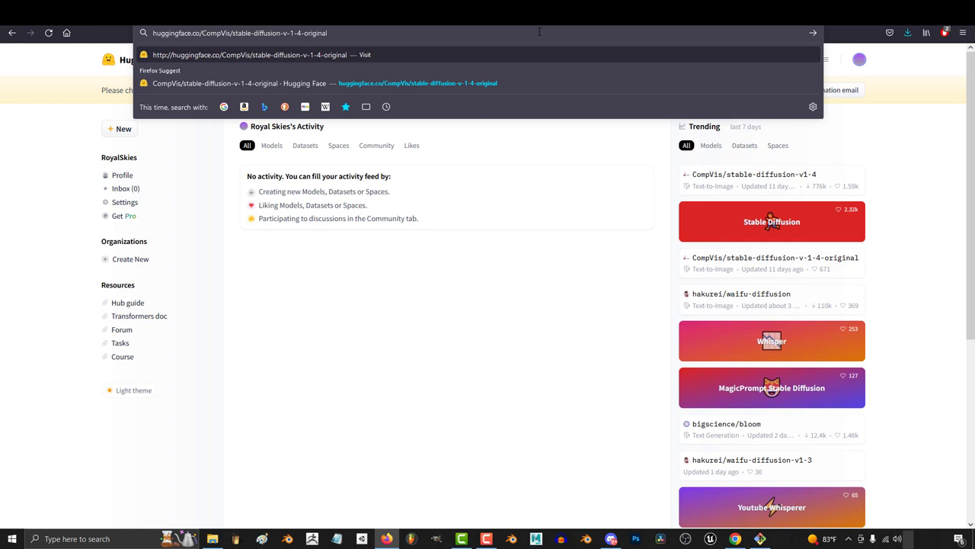
{"action": "key", "text": "Return"}
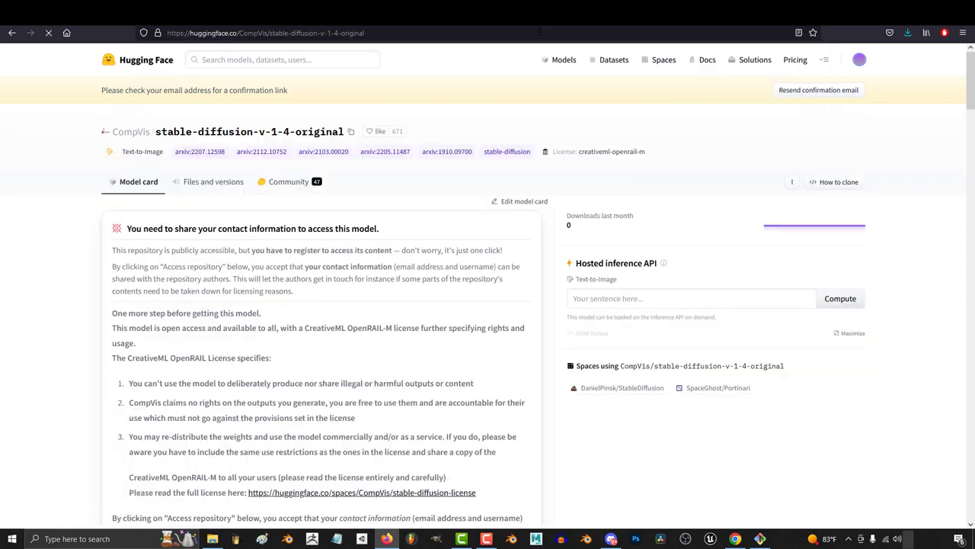
Accept the model license, gain repository access, and download the sd-v1-4.ckpt weights.
{"action": "scroll", "coordinate": [444, 307], "scroll_direction": "down", "scroll_amount": 5}
{"action": "scroll", "coordinate": [444, 307], "scroll_direction": "down", "scroll_amount": 3}
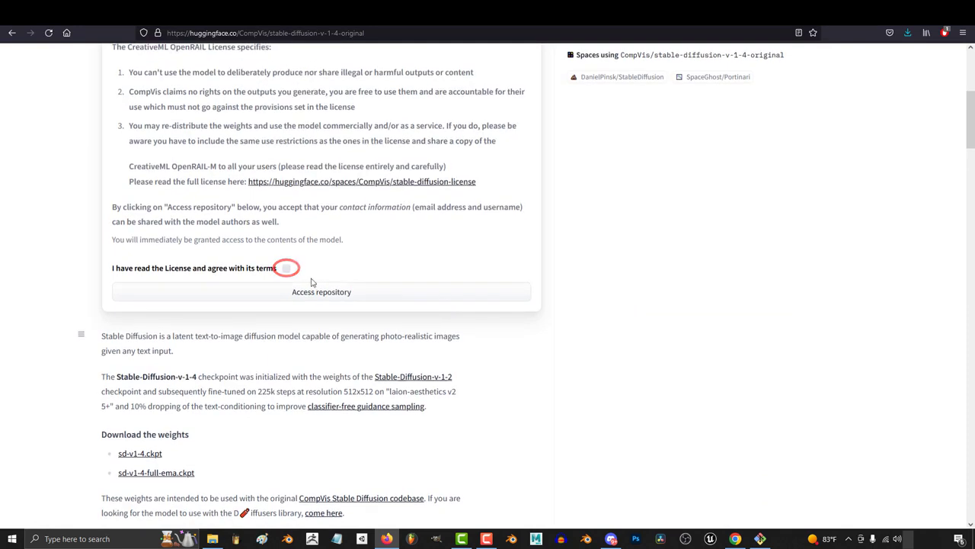
{"action": "left_click", "coordinate": [287, 270]}
{"action": "left_click", "coordinate": [333, 292]}
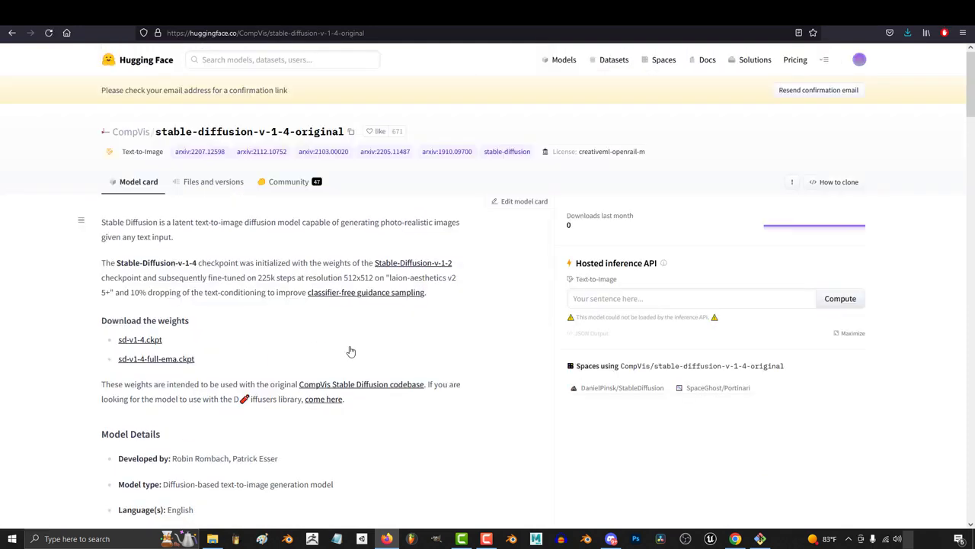
{"action": "scroll", "coordinate": [349, 347], "scroll_direction": "down", "scroll_amount": 2}
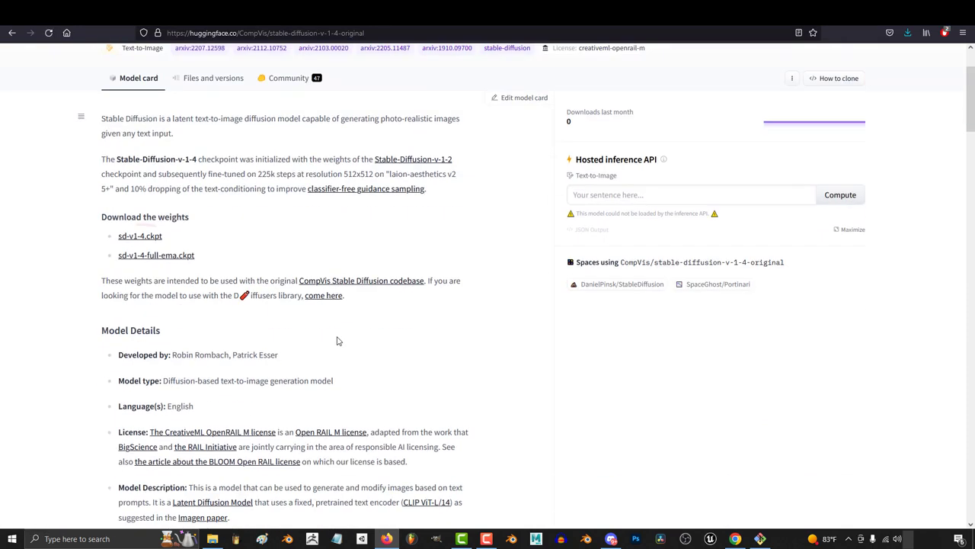
{"action": "left_click", "coordinate": [140, 235]}
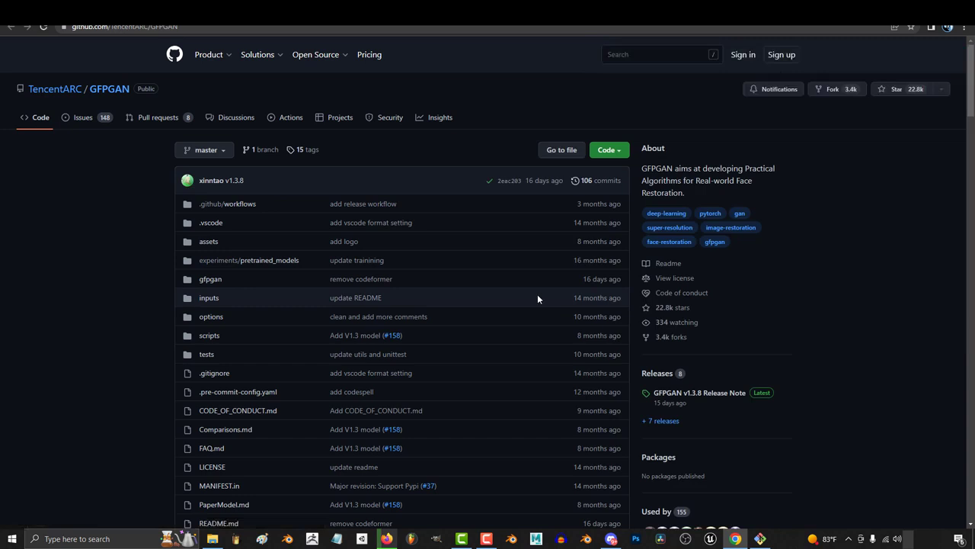
Scroll the GFPGAN README down to the Updates list with the V1.4 model link.
{"action": "scroll", "coordinate": [537, 297], "scroll_direction": "down", "scroll_amount": 10}
{"action": "scroll", "coordinate": [288, 346], "scroll_direction": "down", "scroll_amount": 2}
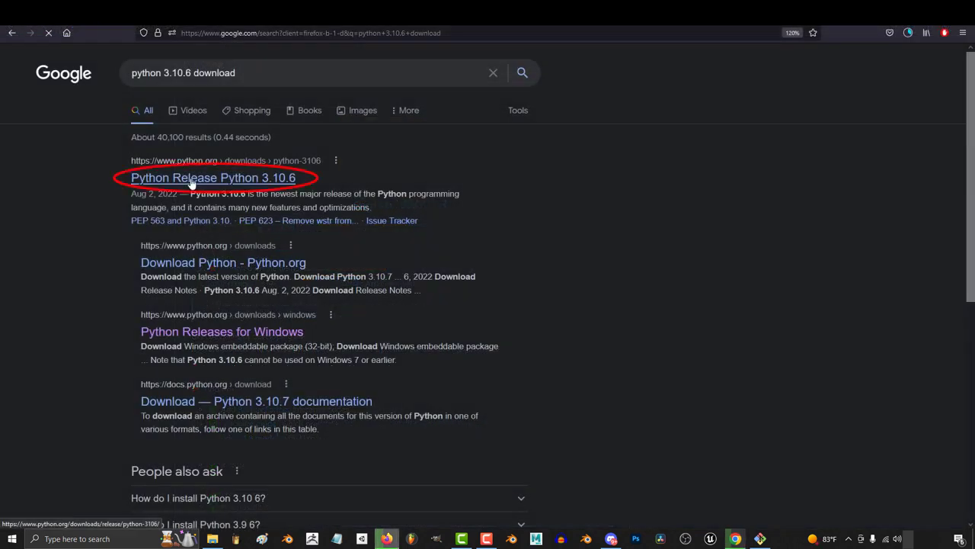
Download the Python 3.10.6 Windows installer (64-bit) and show it in Downloads.
{"action": "left_click", "coordinate": [192, 178]}
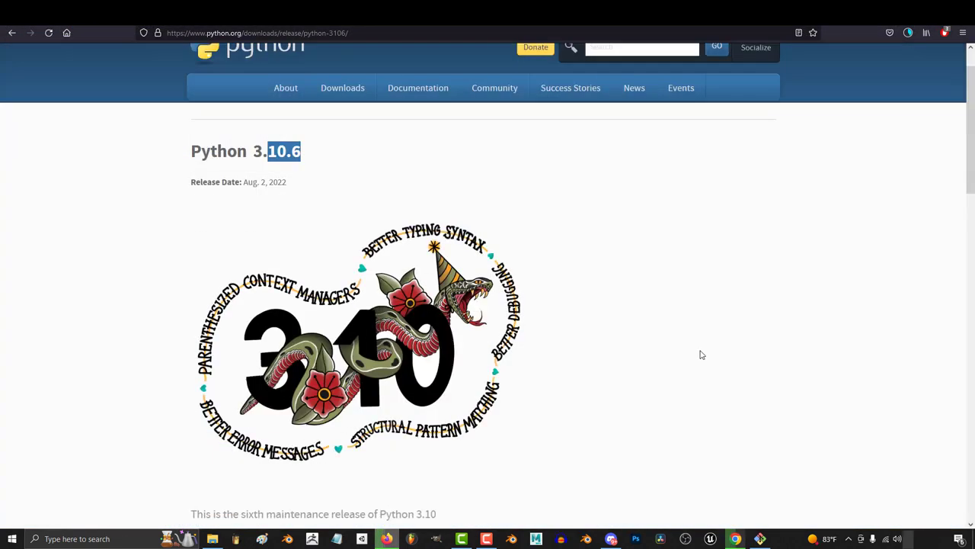
{"action": "scroll", "coordinate": [702, 355], "scroll_direction": "down", "scroll_amount": 9}
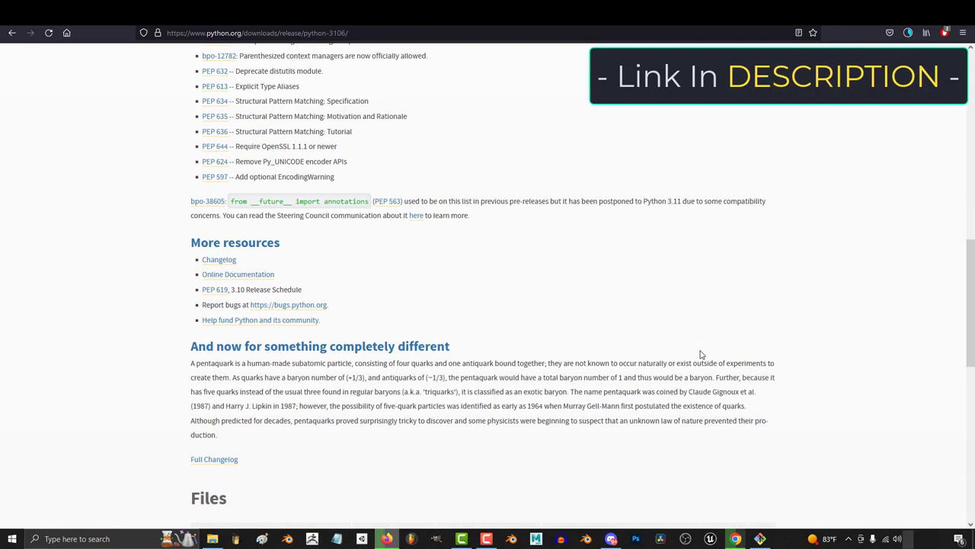
{"action": "scroll", "coordinate": [701, 354], "scroll_direction": "down", "scroll_amount": 5}
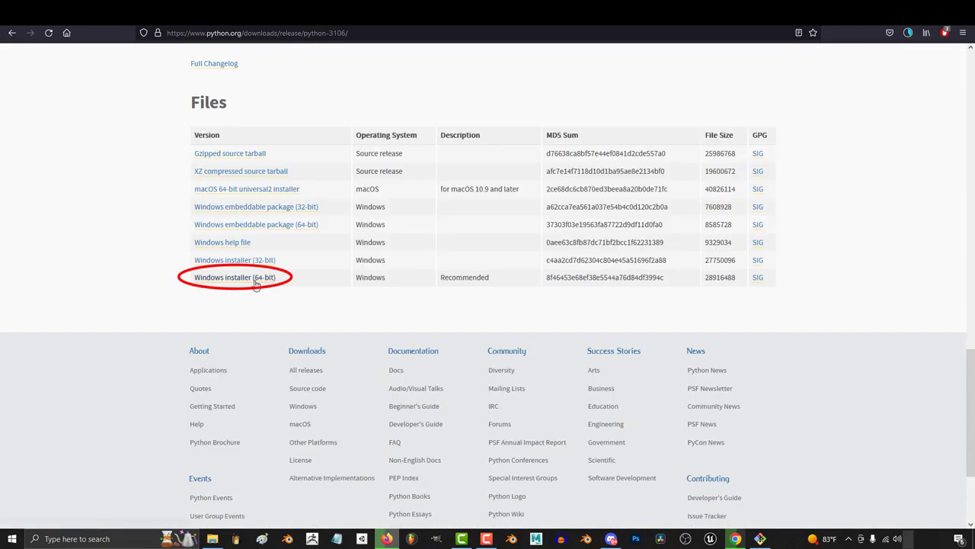
{"action": "left_click", "coordinate": [255, 284]}
{"action": "left_click", "coordinate": [899, 64]}
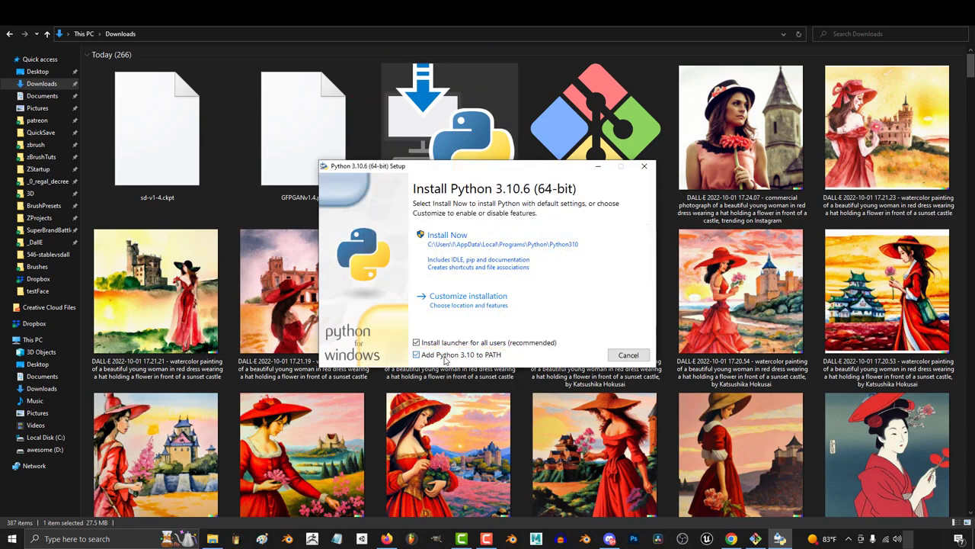
Install Python 3.10.6 with Install Now and move GFPGANv1.4.pth into C:\ai\stable-diffusion-webui.
{"action": "left_click", "coordinate": [452, 237]}
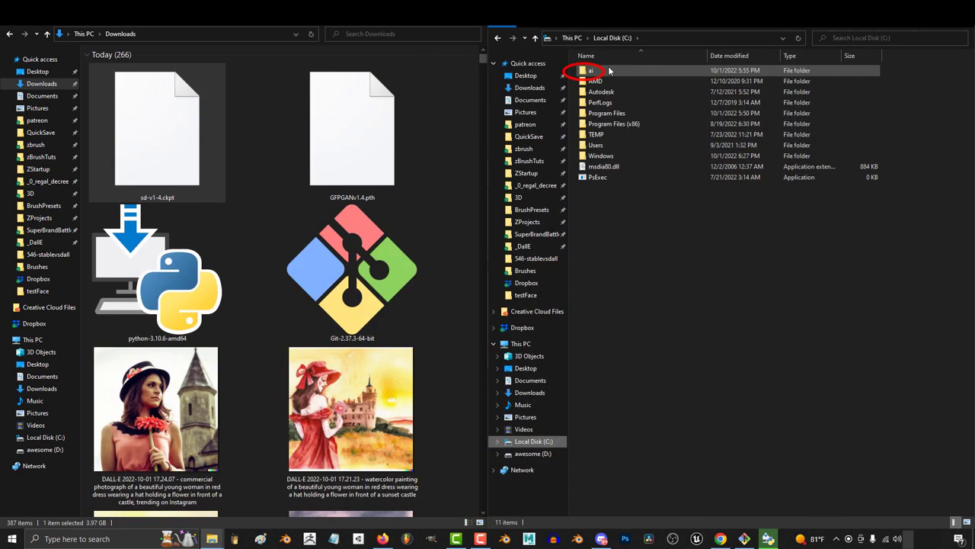
{"action": "double_click", "coordinate": [608, 70]}
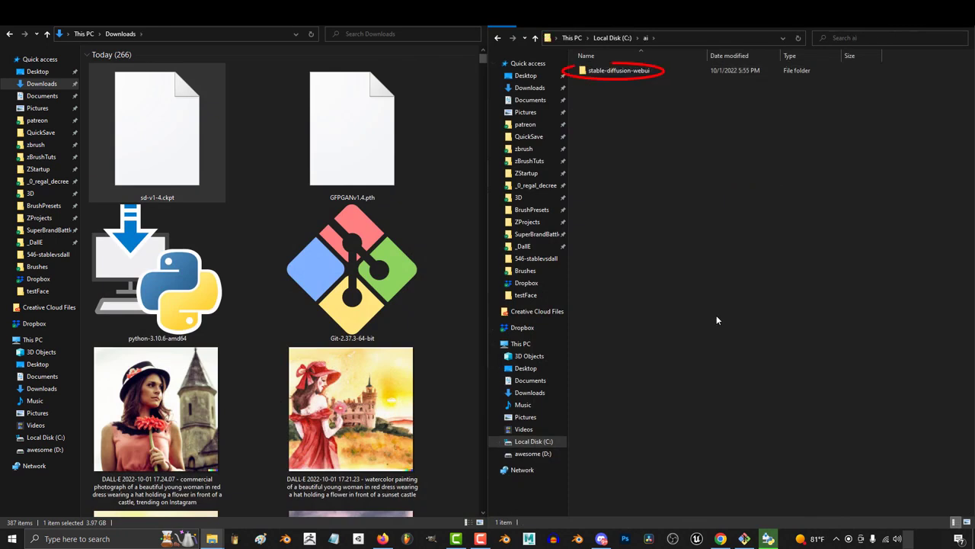
{"action": "double_click", "coordinate": [622, 69]}
{"action": "left_click_drag", "start_coordinate": [352, 129], "coordinate": [673, 416]}
Move sd-v1-4.ckpt into the models\Stable-diffusion folder.
{"action": "double_click", "coordinate": [599, 102]}
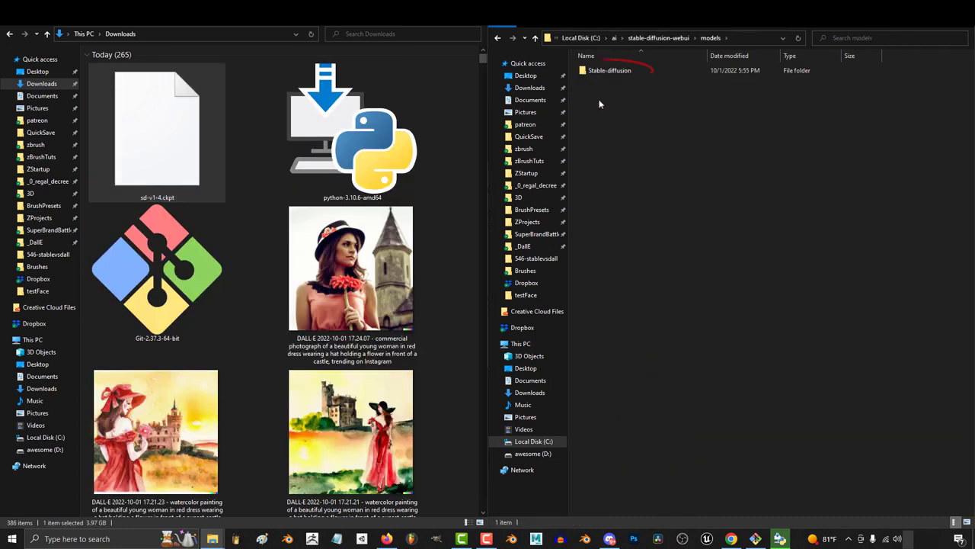
{"action": "double_click", "coordinate": [609, 70]}
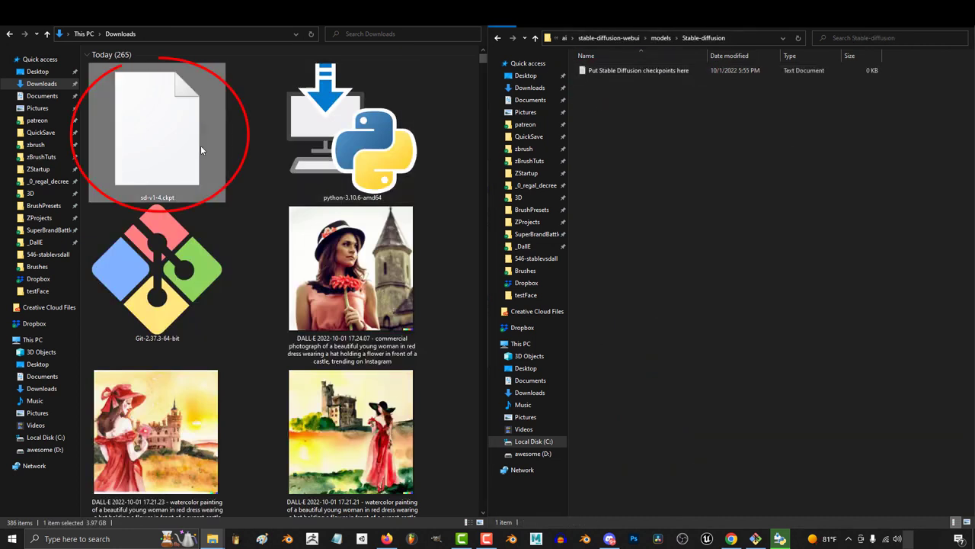
{"action": "left_click_drag", "start_coordinate": [201, 149], "coordinate": [777, 206]}
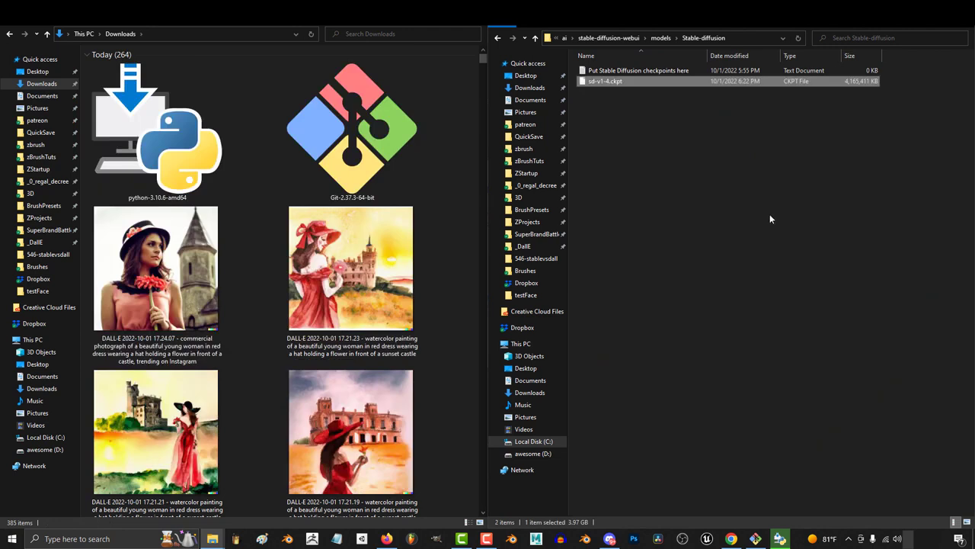
{"action": "left_click", "coordinate": [769, 213]}
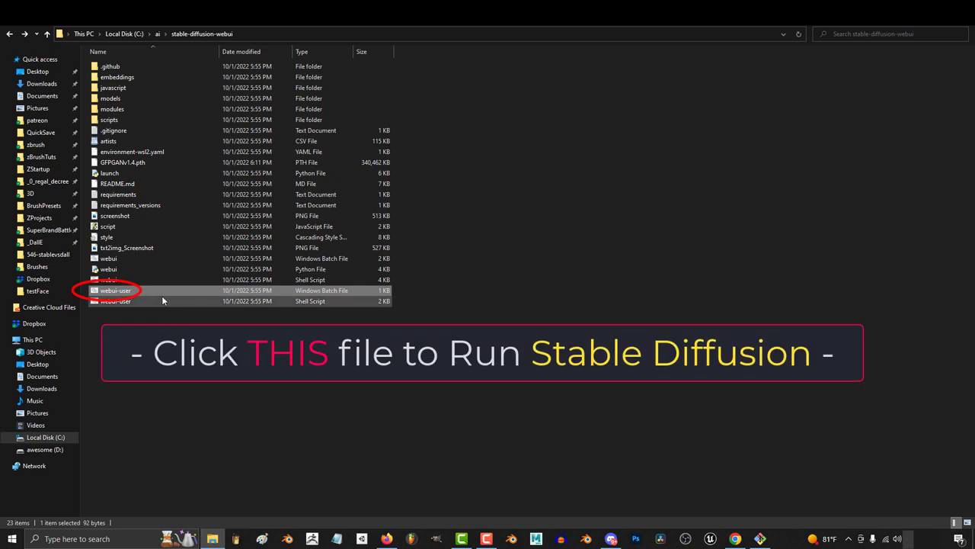
Run webui-user.bat and let the web UI's first-time setup keep installing in the console.
{"action": "double_click", "coordinate": [195, 291]}
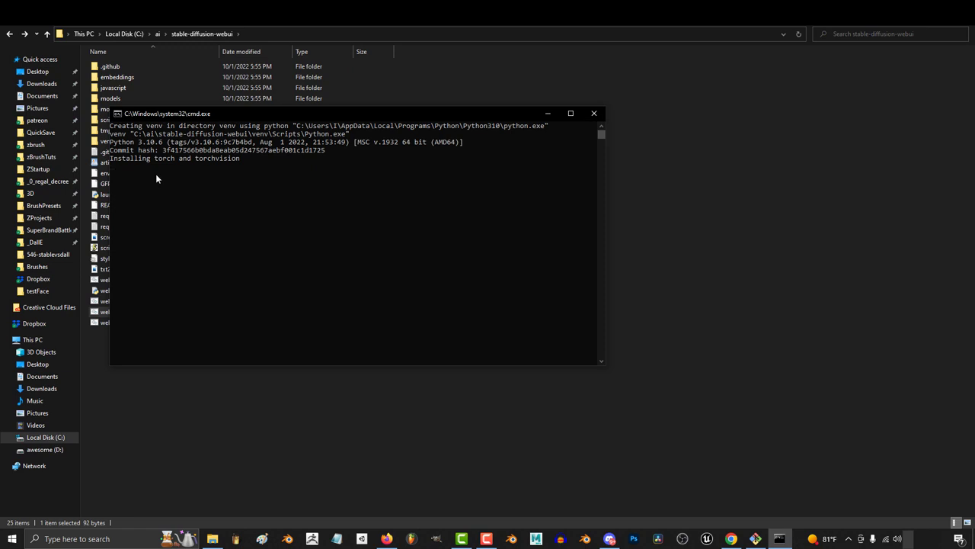
{"action": "left_click_drag", "start_coordinate": [303, 118], "coordinate": [604, 99]}
{"action": "left_click", "coordinate": [639, 179]}
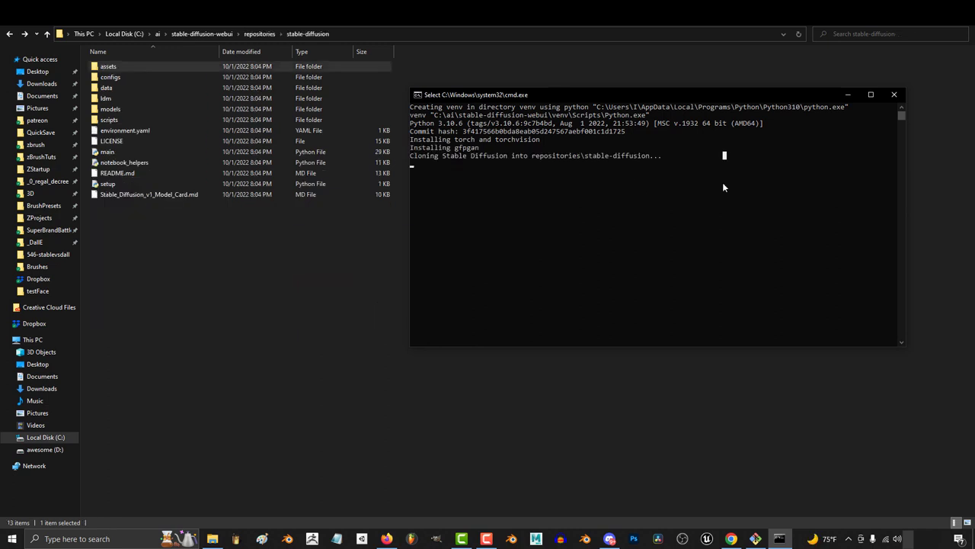
{"action": "left_click", "coordinate": [578, 189]}
{"action": "key", "text": "Escape"}
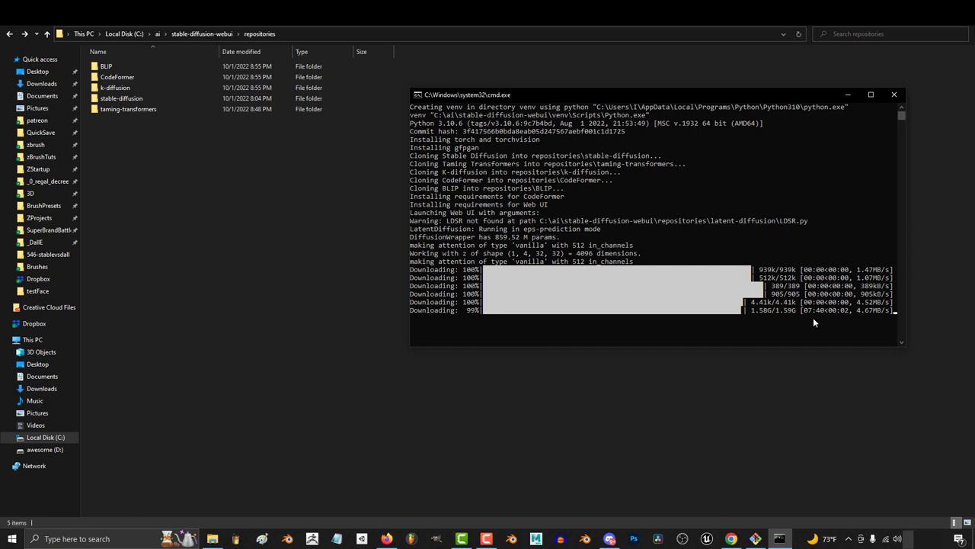
{"action": "scroll", "coordinate": [621, 288], "scroll_direction": "up", "scroll_amount": 1}
{"action": "left_click_drag", "start_coordinate": [504, 293], "coordinate": [588, 295]}
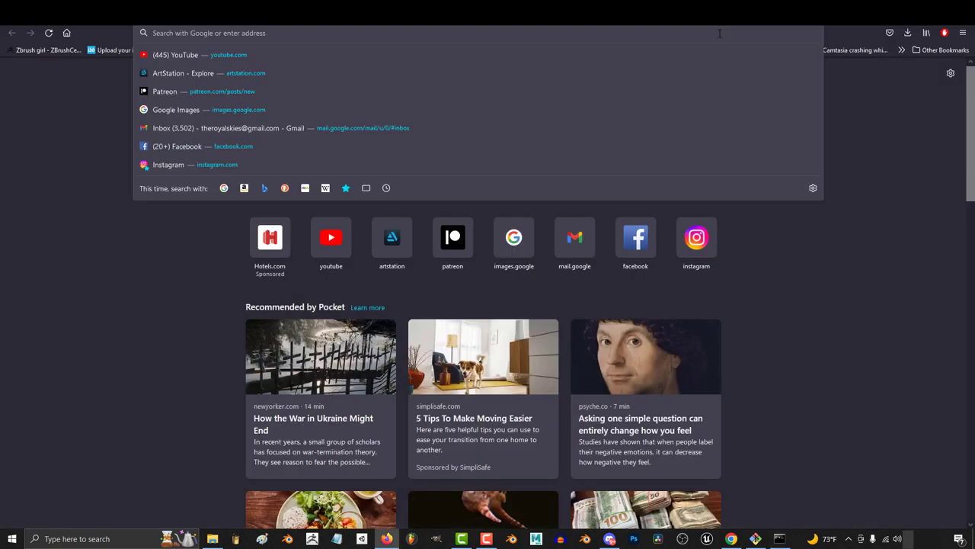
{"action": "type", "text": "http://127.0.0.1:7860"}
{"action": "key", "text": "Return"}
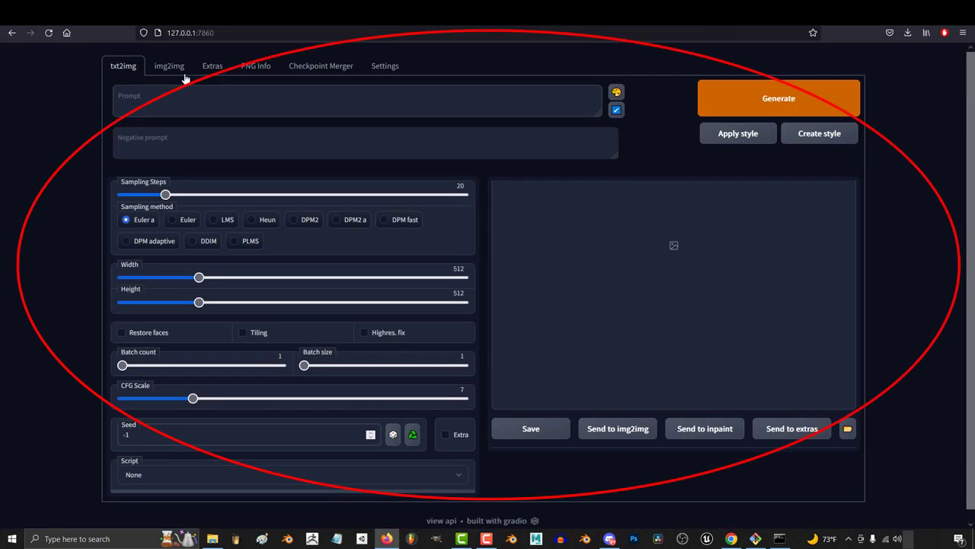
Generate four geisha witch portraits with the LMS sampler and batch count 4, then save them.
{"action": "left_click", "coordinate": [229, 101]}
{"action": "type", "text": "beautiful fantasy geisha witch, diffuse lighting, fantasy, intricate, elegant, highly detailed, lifelike, photorealistic, digital painting, artstation, illustration, concept art, smooth, sharp focus, art by john collier and albert aublet and krenz cushart and artem demura and alphonse mucha"}
{"action": "left_click", "coordinate": [214, 232]}
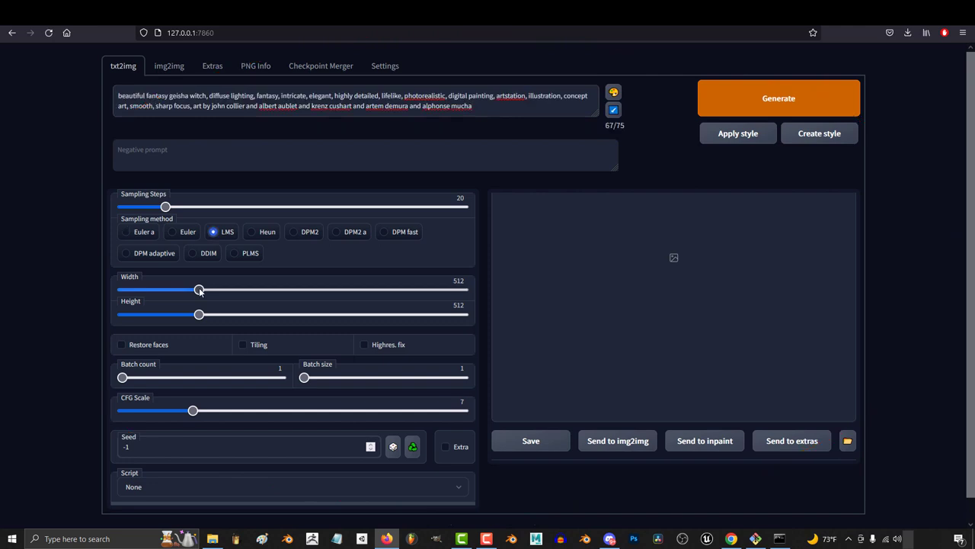
{"action": "left_click_drag", "start_coordinate": [192, 293], "coordinate": [129, 297]}
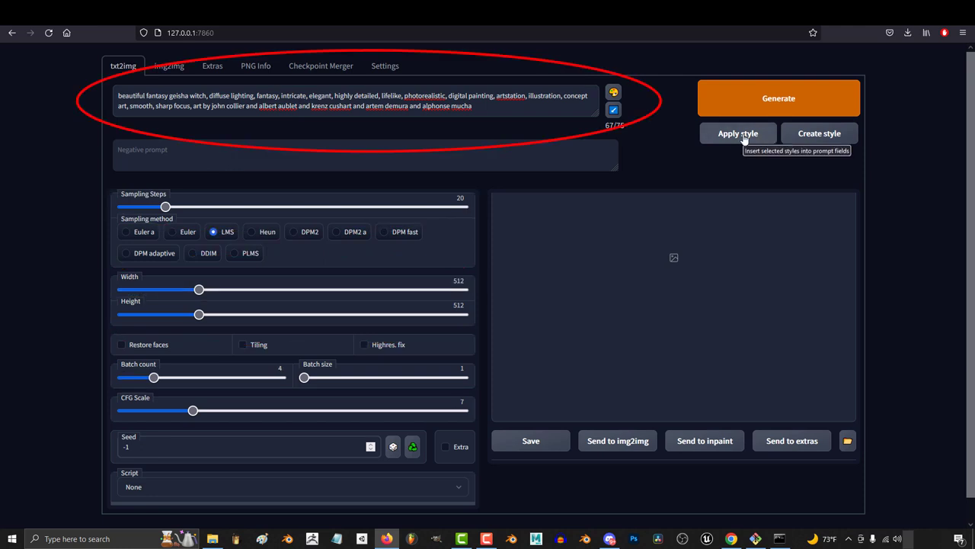
{"action": "left_click", "coordinate": [765, 108]}
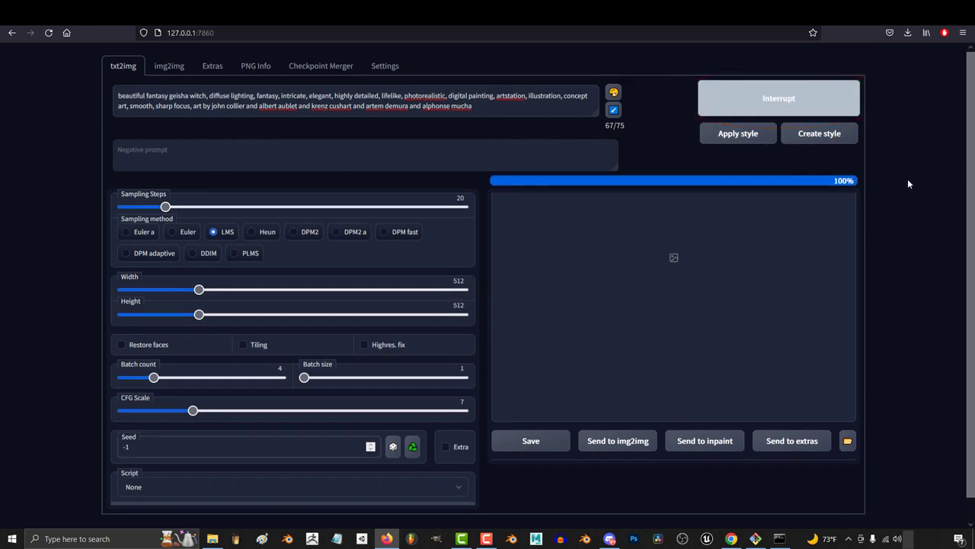
{"action": "scroll", "coordinate": [907, 184], "scroll_direction": "down", "scroll_amount": 1}
{"action": "left_click", "coordinate": [548, 405]}
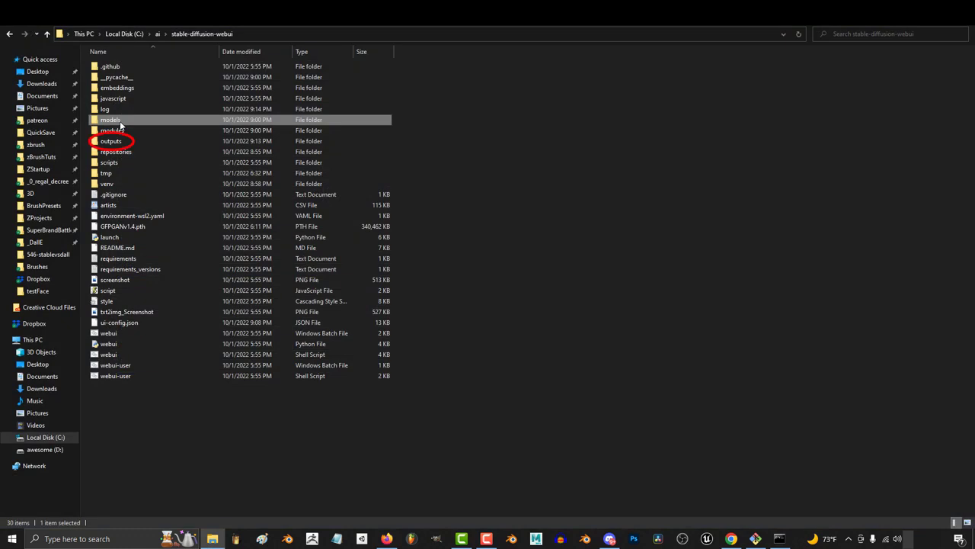
Check the results in outputs\txt2img-images, then watch the console download the CodeFormer face-restoration models.
{"action": "double_click", "coordinate": [119, 143]}
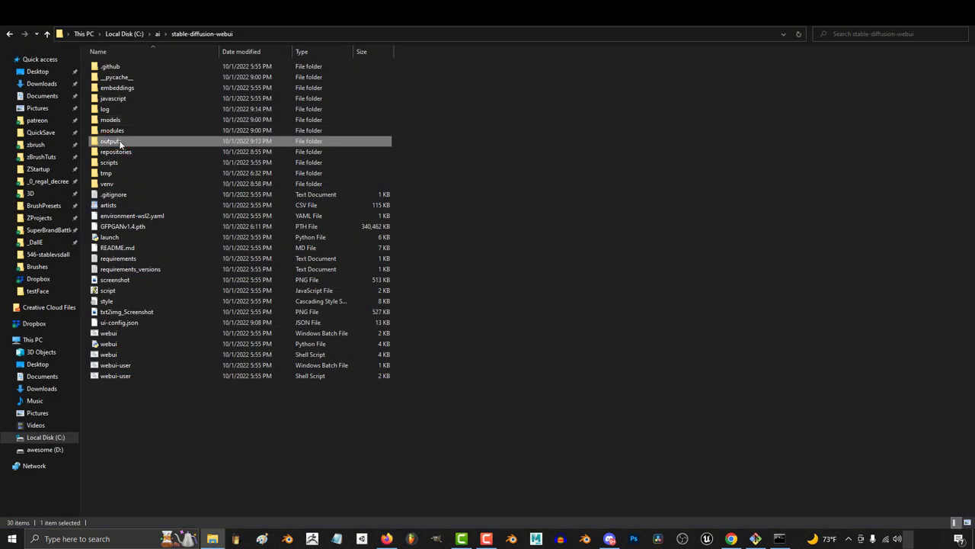
{"action": "double_click", "coordinate": [114, 77]}
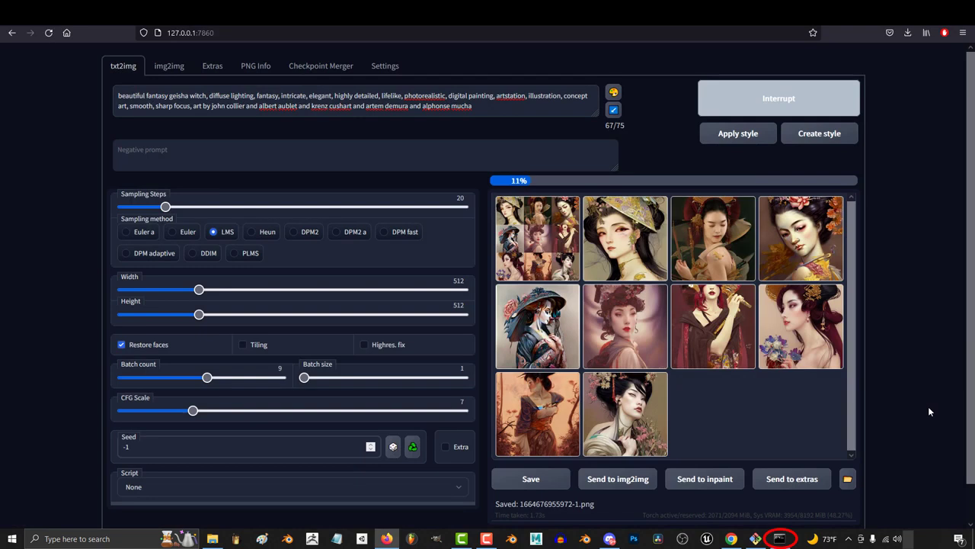
{"action": "left_click", "coordinate": [768, 538]}
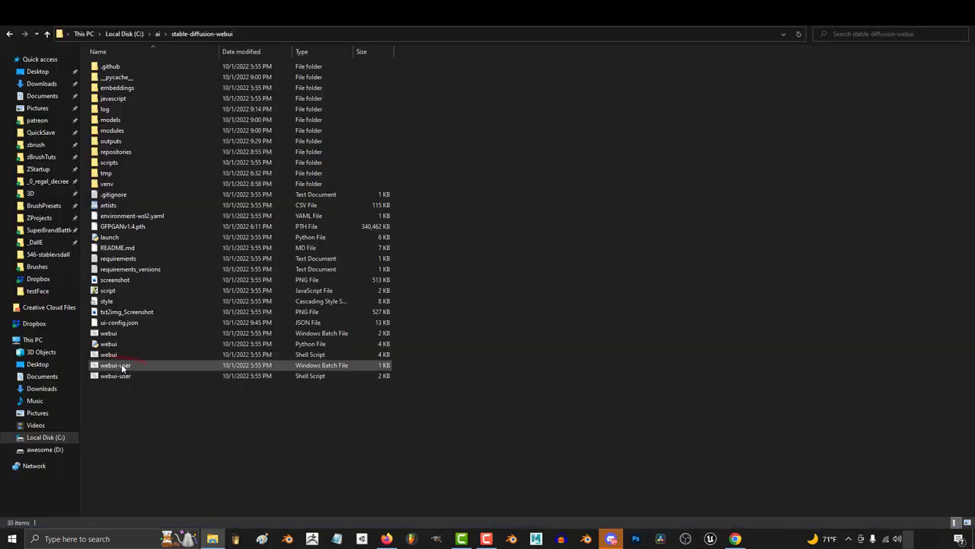
Add arguments to COMMANDLINE_ARGS in webui-user.bat, relaunch the web UI, and enlarge the third princess portrait.
{"action": "right_click", "coordinate": [122, 366]}
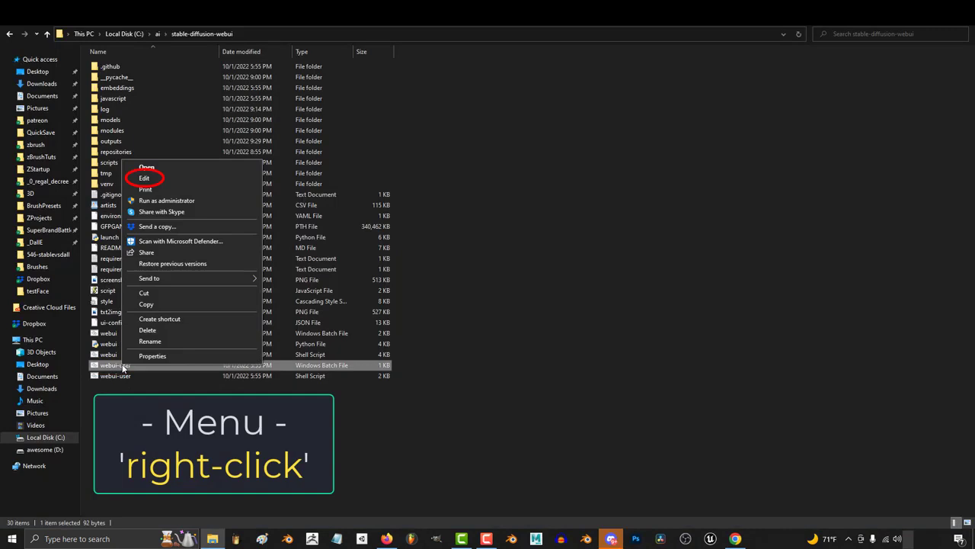
{"action": "left_click", "coordinate": [180, 180]}
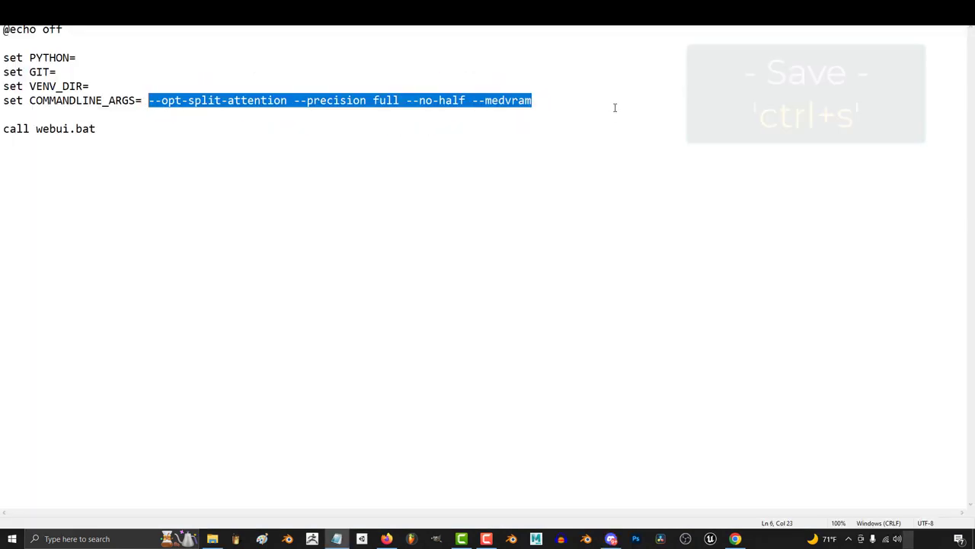
{"action": "left_click", "coordinate": [618, 100]}
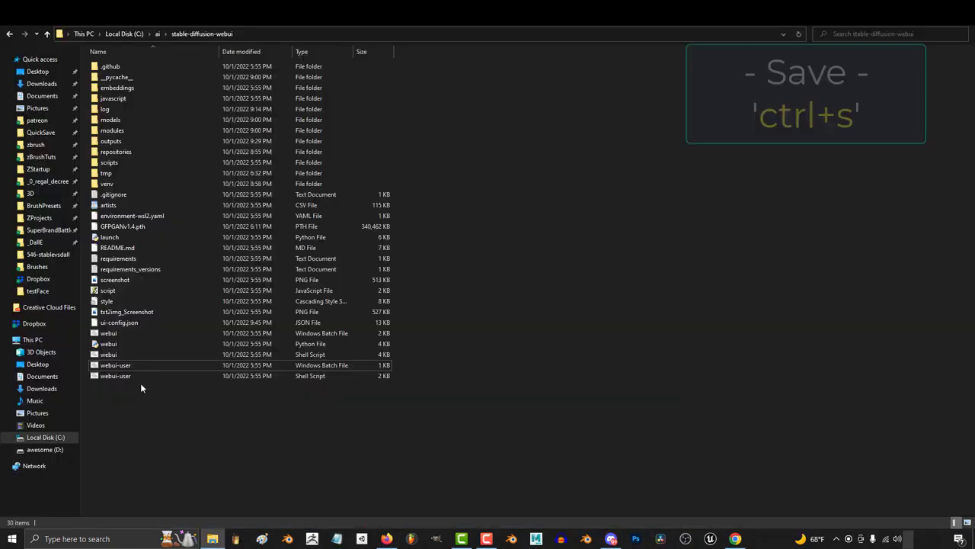
{"action": "double_click", "coordinate": [122, 365]}
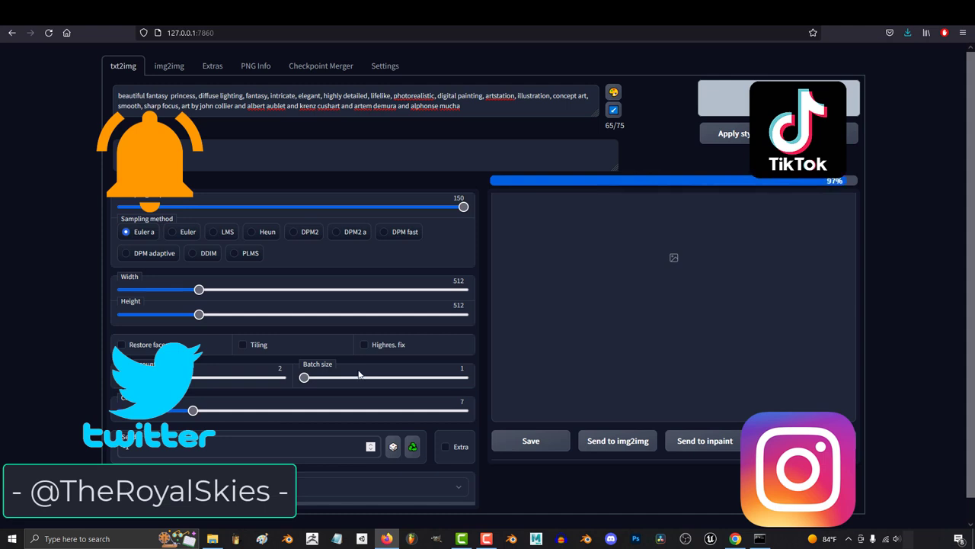
{"action": "left_click", "coordinate": [737, 269]}
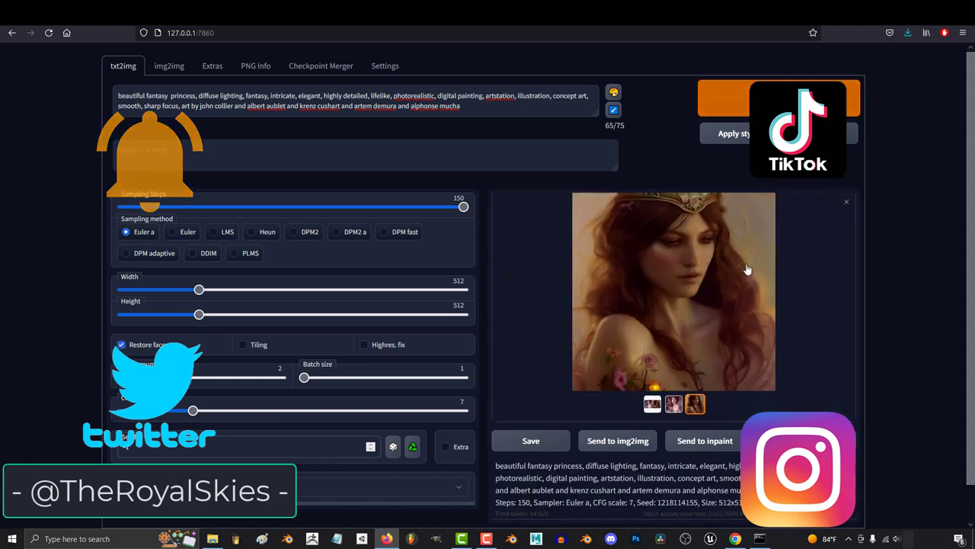